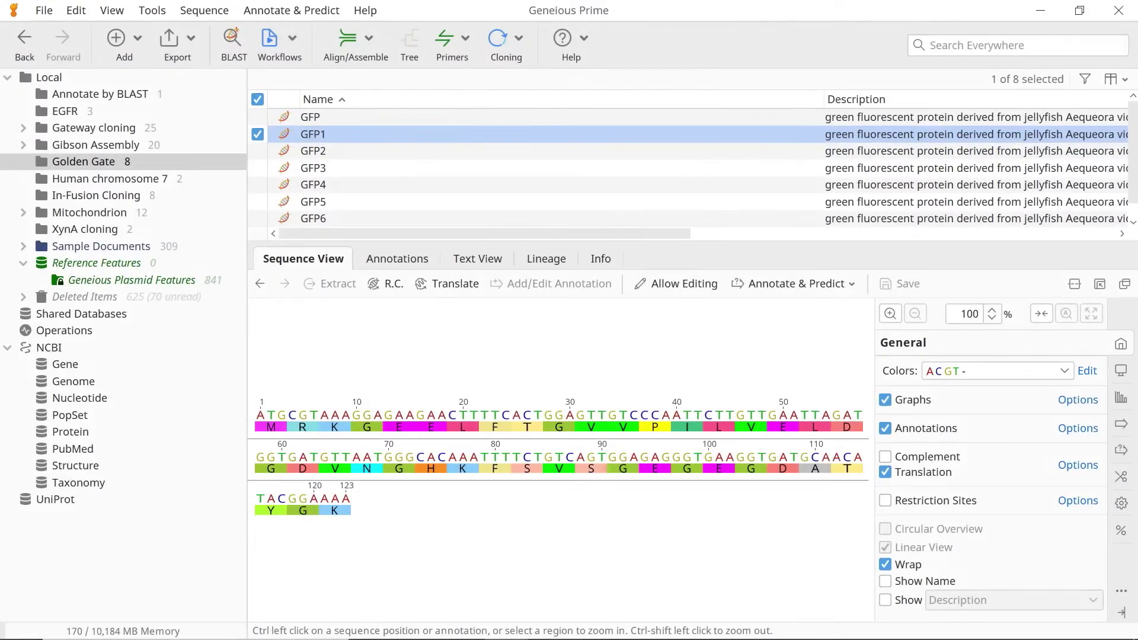
- Select GFP1–GFP6 and display their Primer Bind and ORF annotation tracks
left_click(628, 219, "shift")
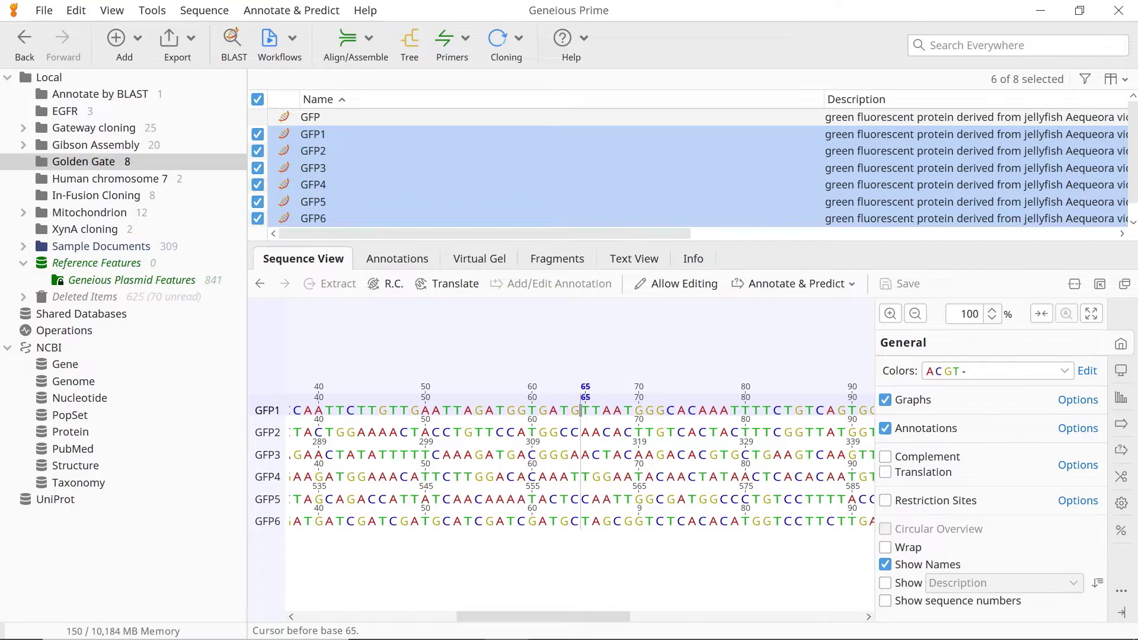
left_click(1122, 424)
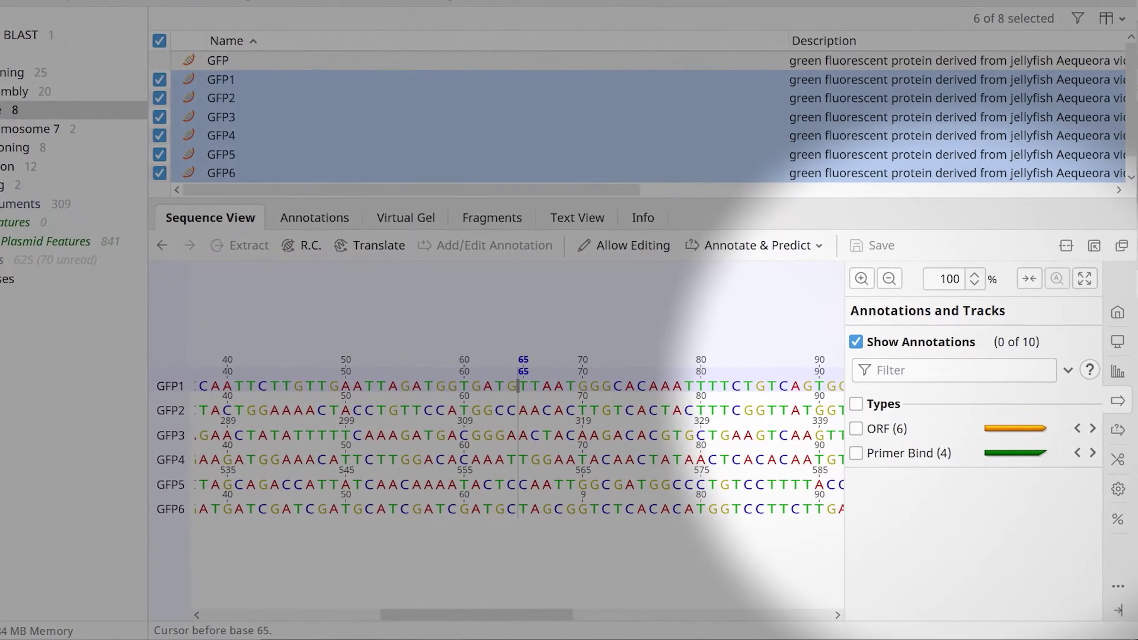
left_click(856, 453)
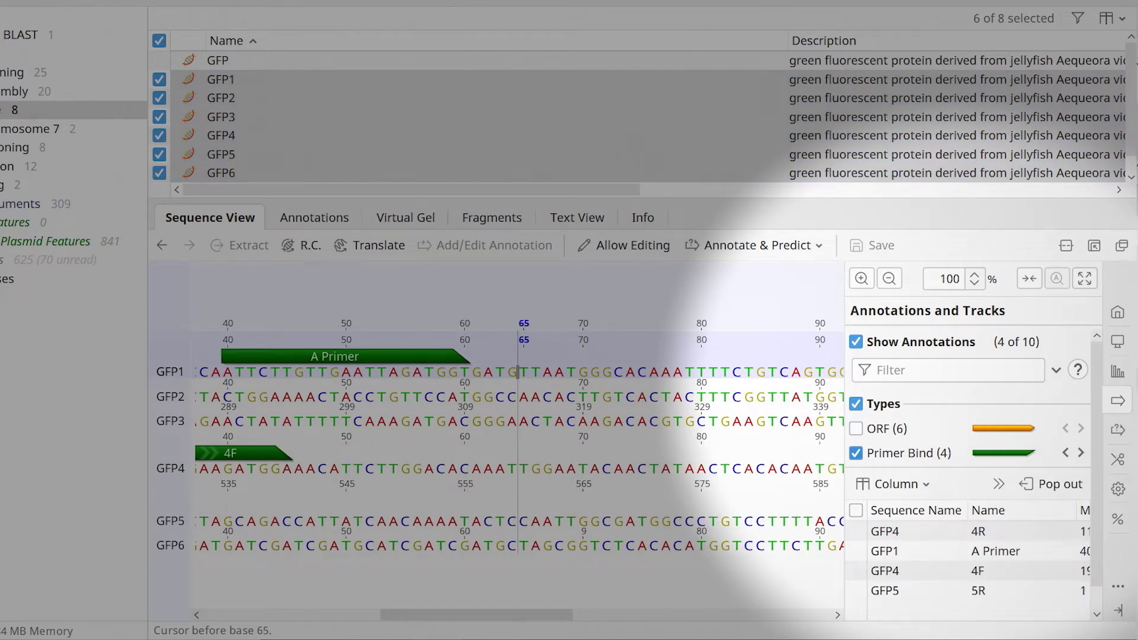
left_click(857, 429)
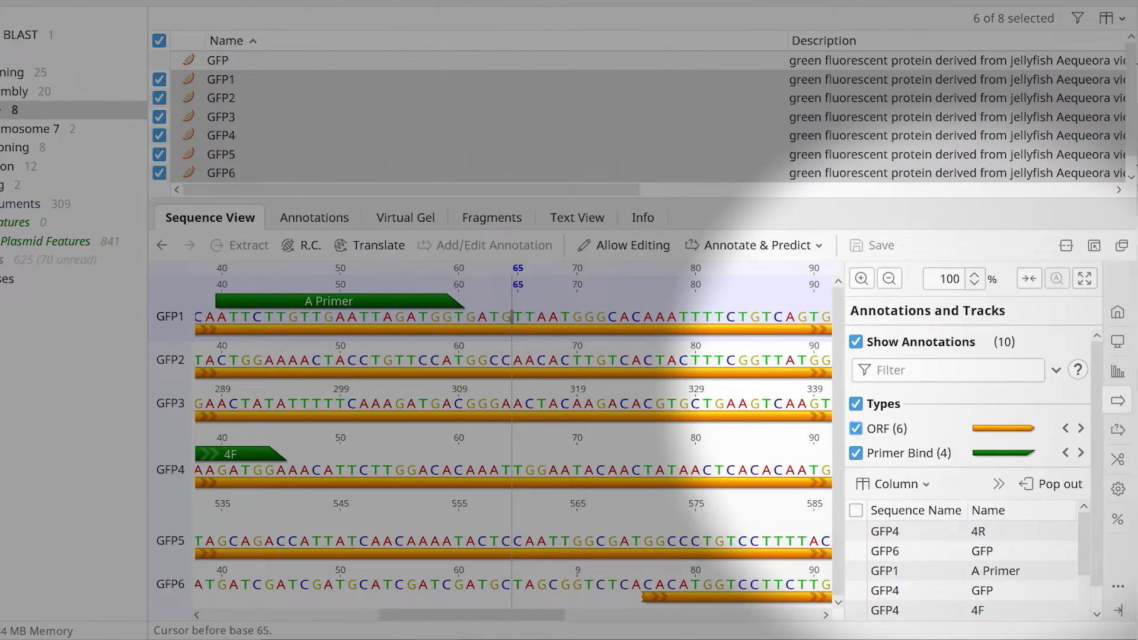
- Turn on restriction site finding, limited to Type IIS enzymes
left_click(1119, 459)
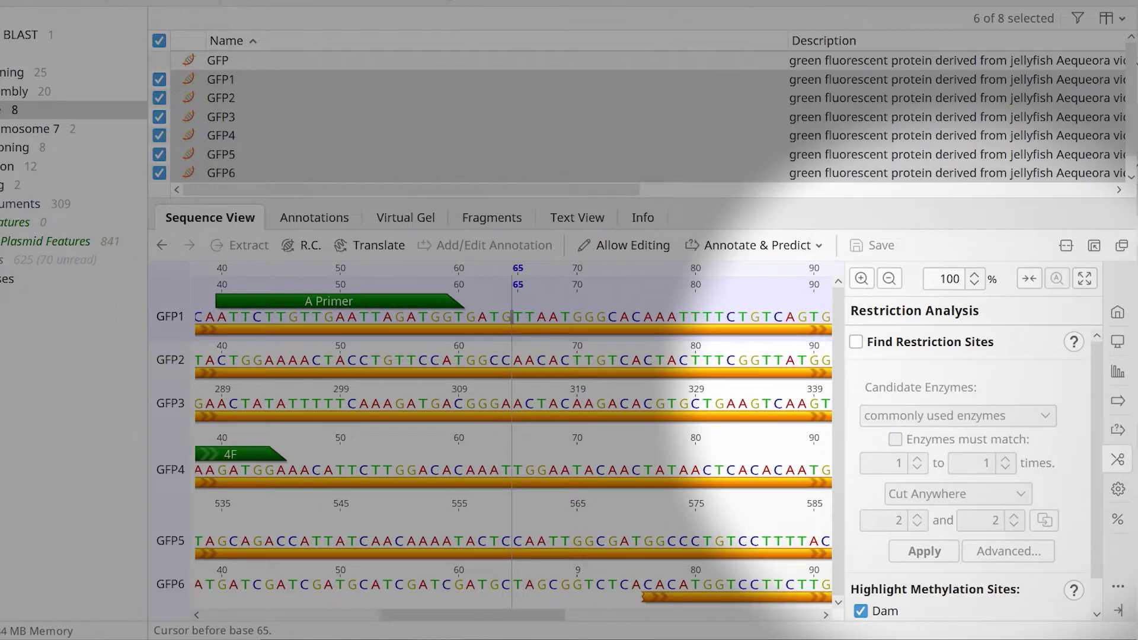
left_click(856, 342)
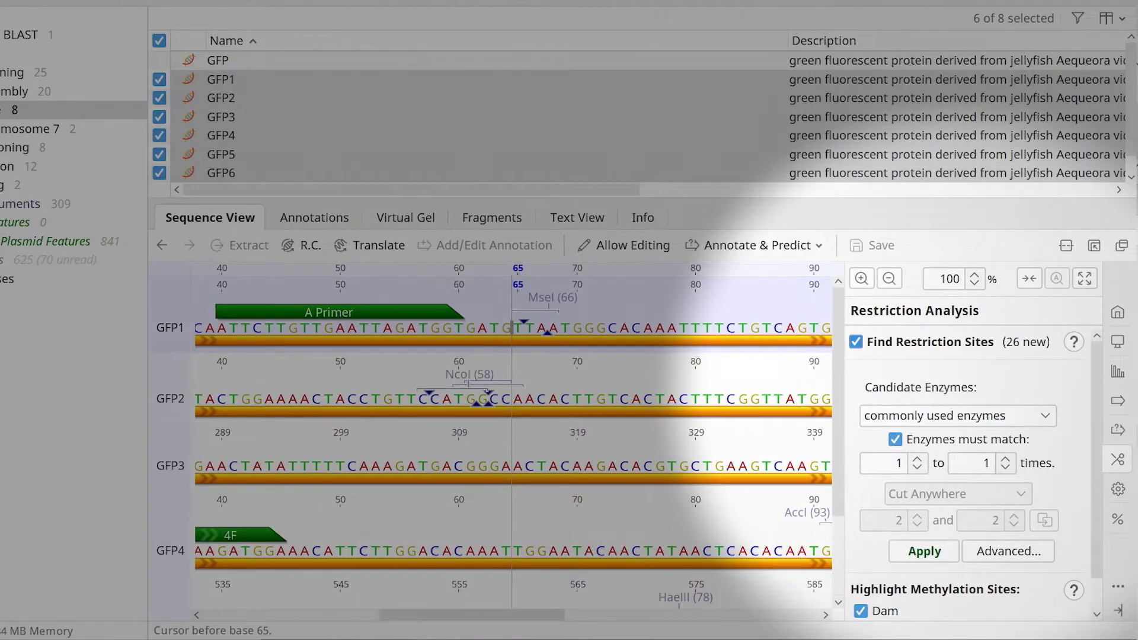
left_click(1046, 416)
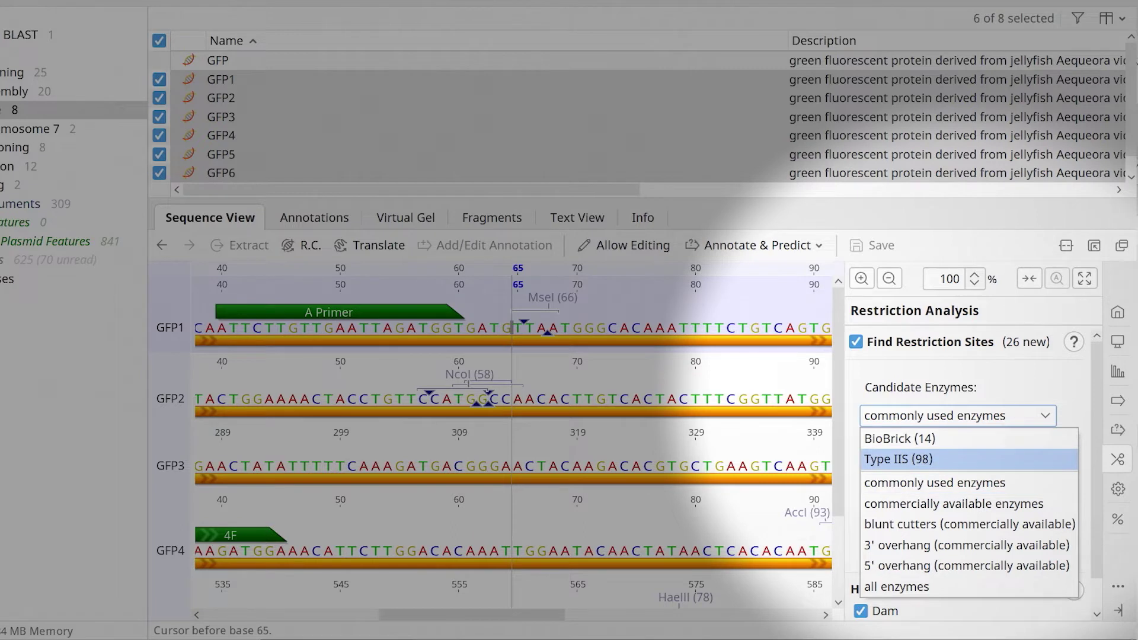
left_click(970, 460)
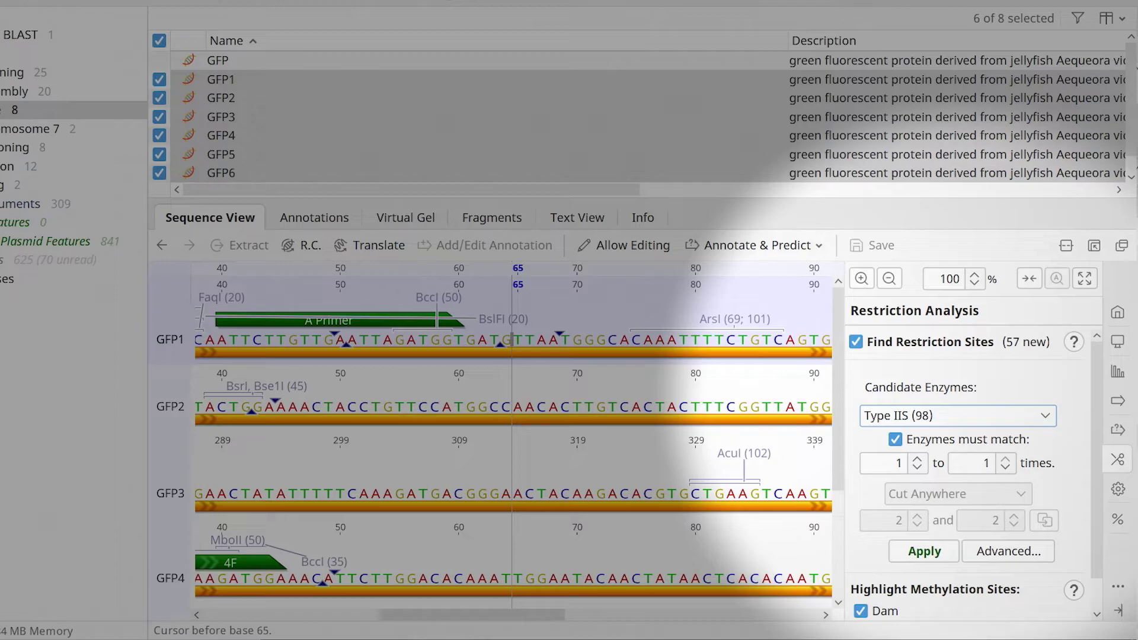
- Narrow the enzyme selection to BsaI only and zoom out to view whole sequences
left_click(1009, 551)
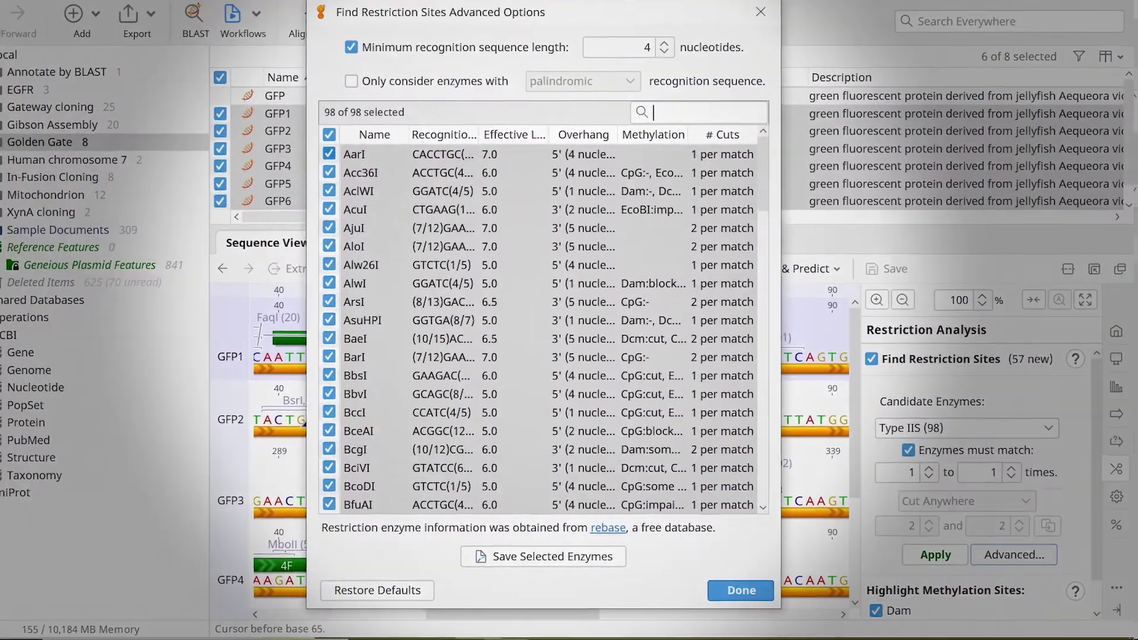
left_click(329, 136)
scroll(543, 320, "down", 2)
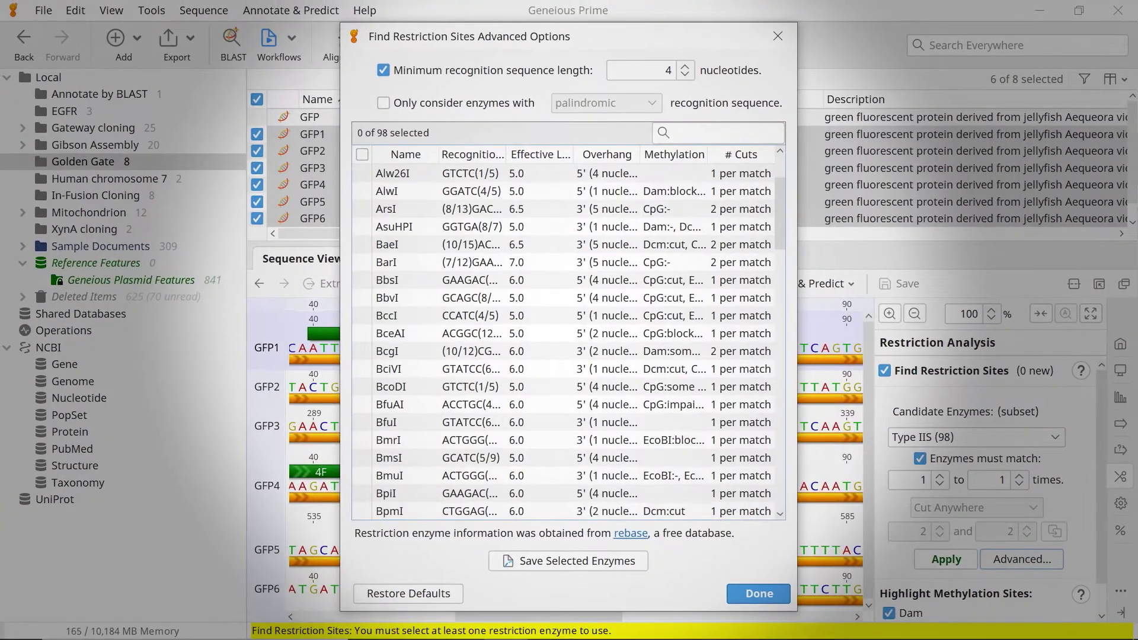
scroll(563, 335, "down", 3)
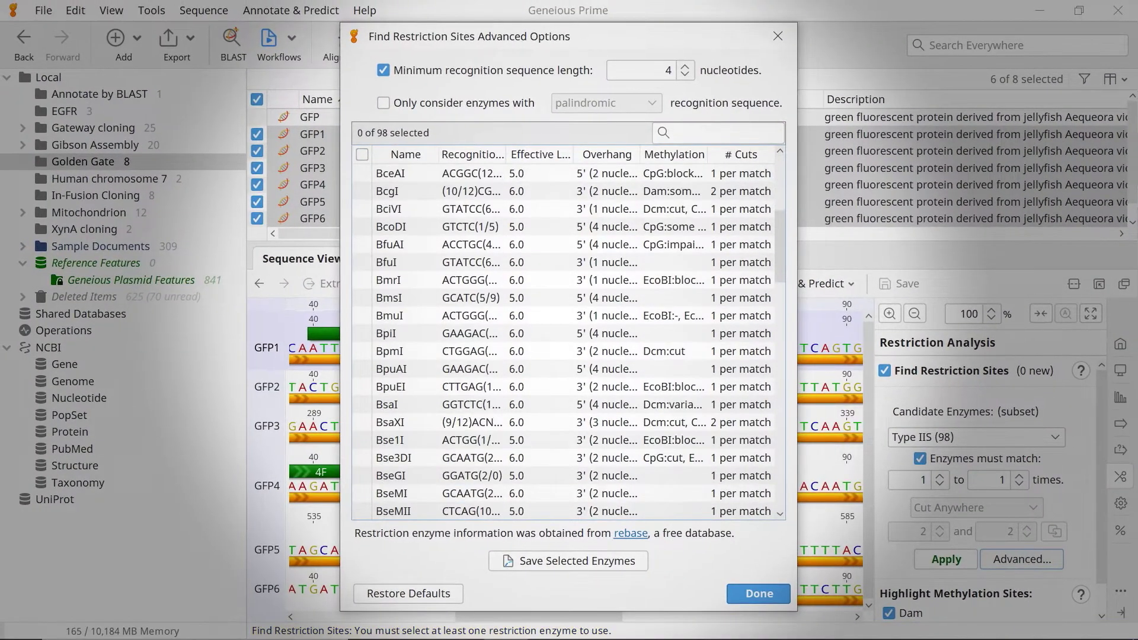
left_click(363, 404)
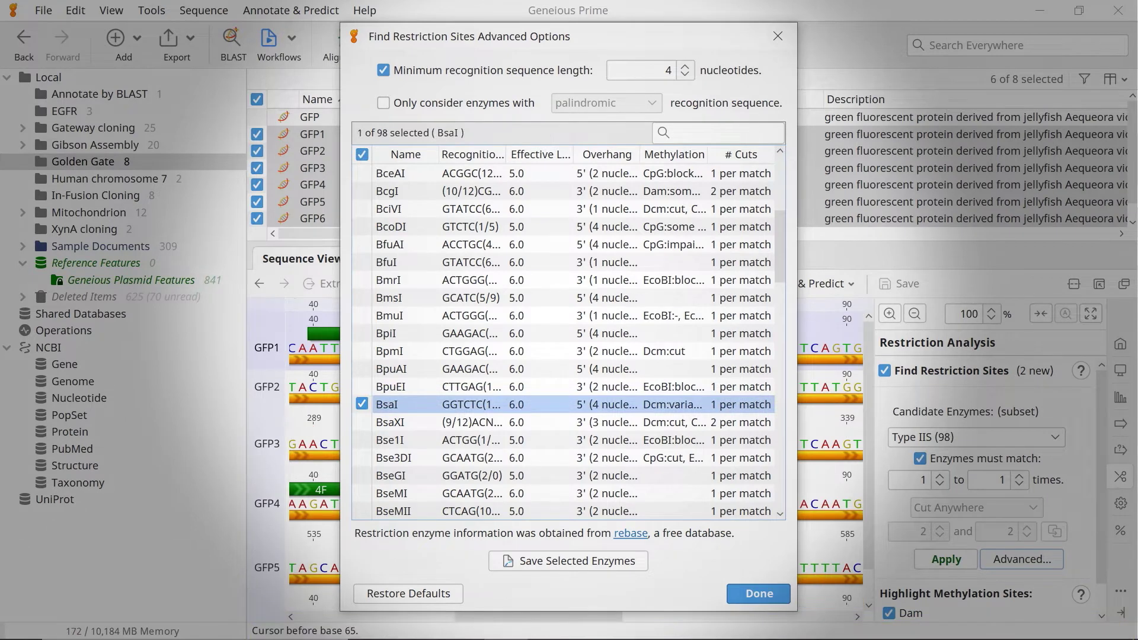
left_click(760, 593)
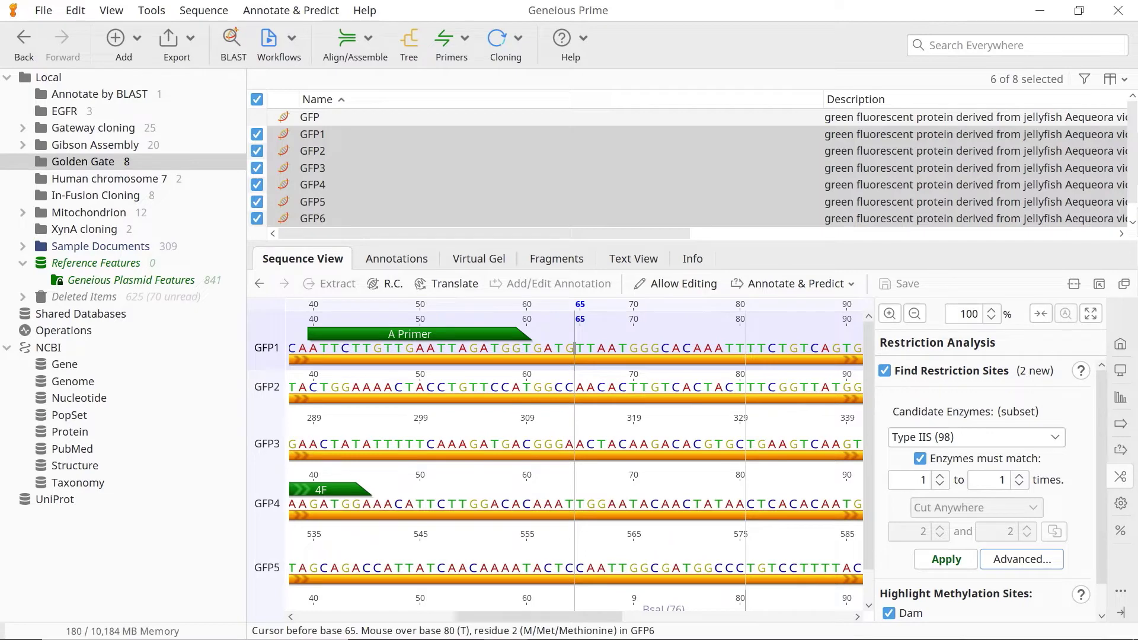
left_click(915, 313)
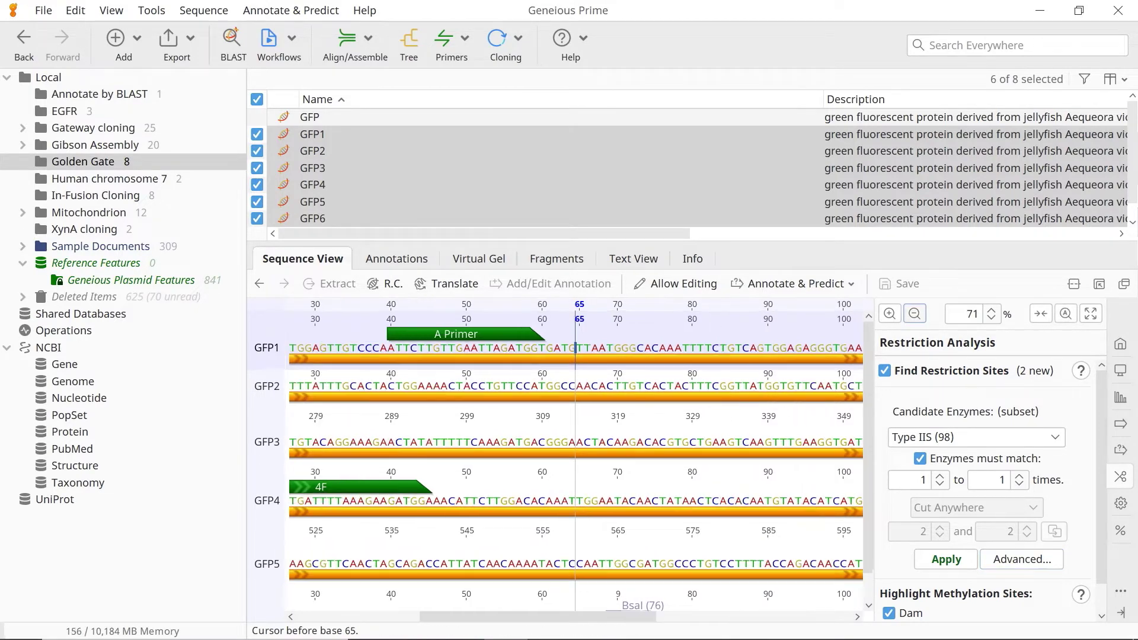
left_click(915, 314)
left_click(915, 314)
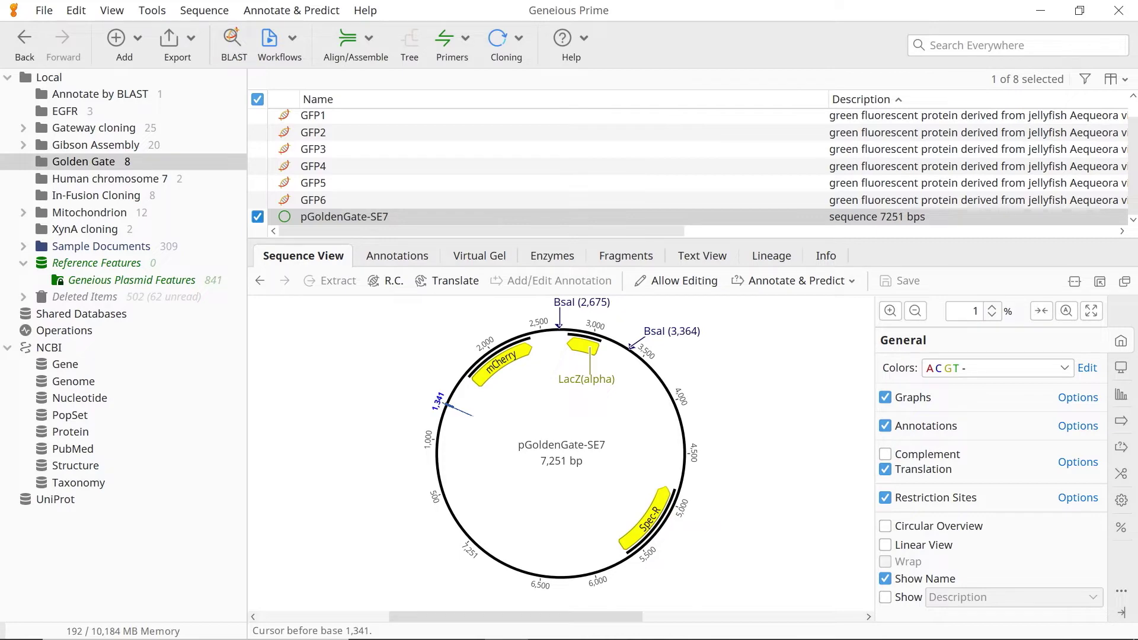
- Select all seven documents and start a Golden Gate/Type IIS Cloning setup
key("ctrl+a")
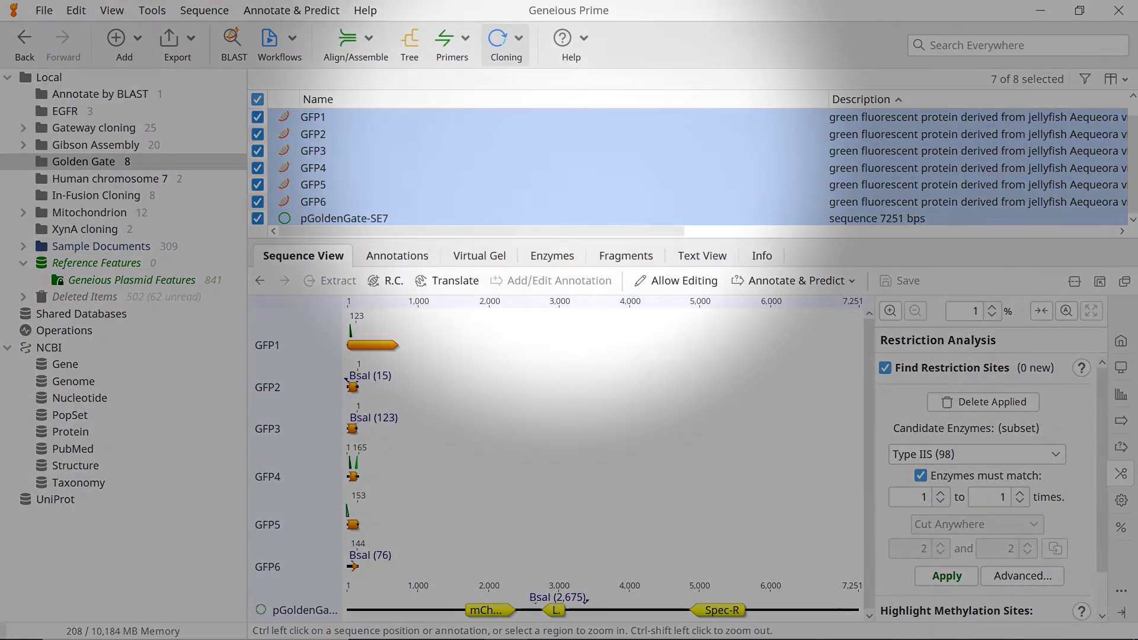
left_click(505, 45)
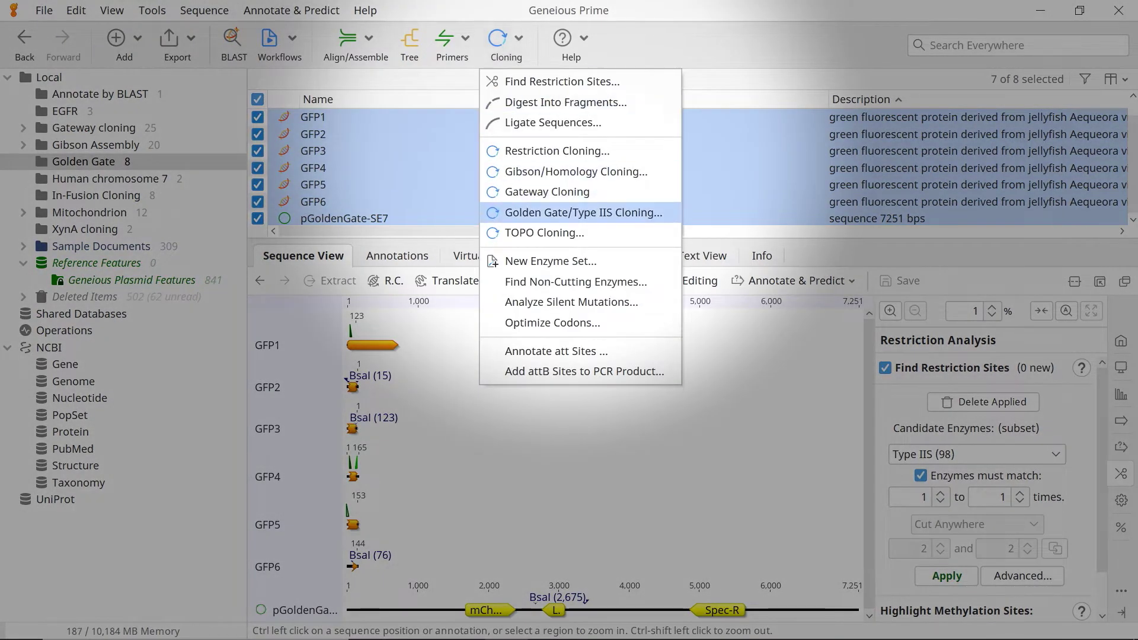
left_click(584, 213)
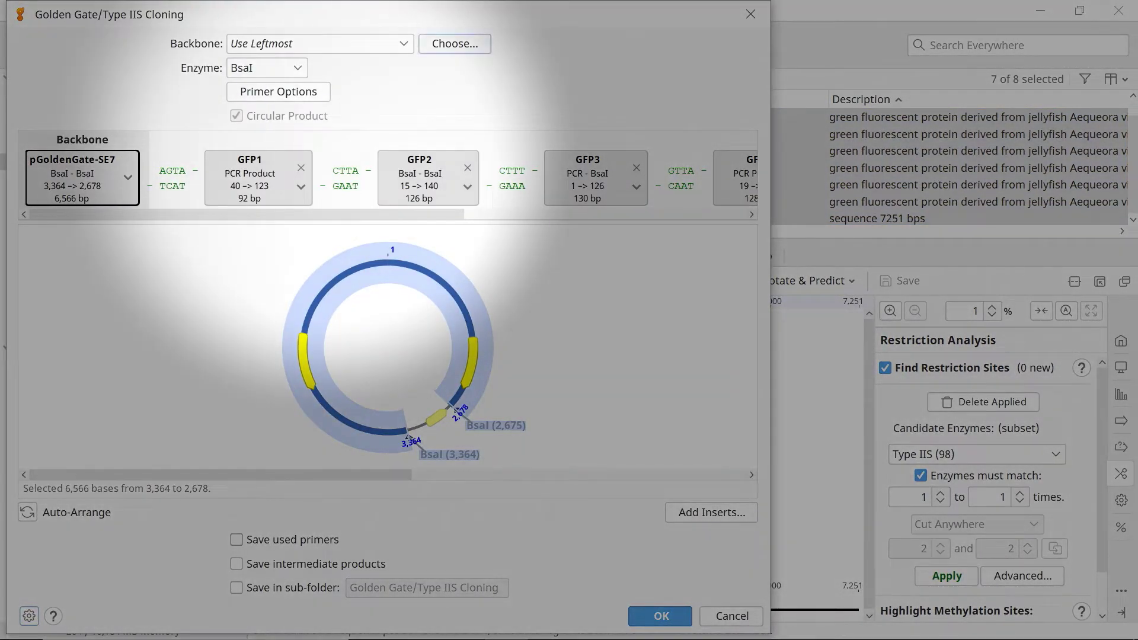
left_click(403, 43)
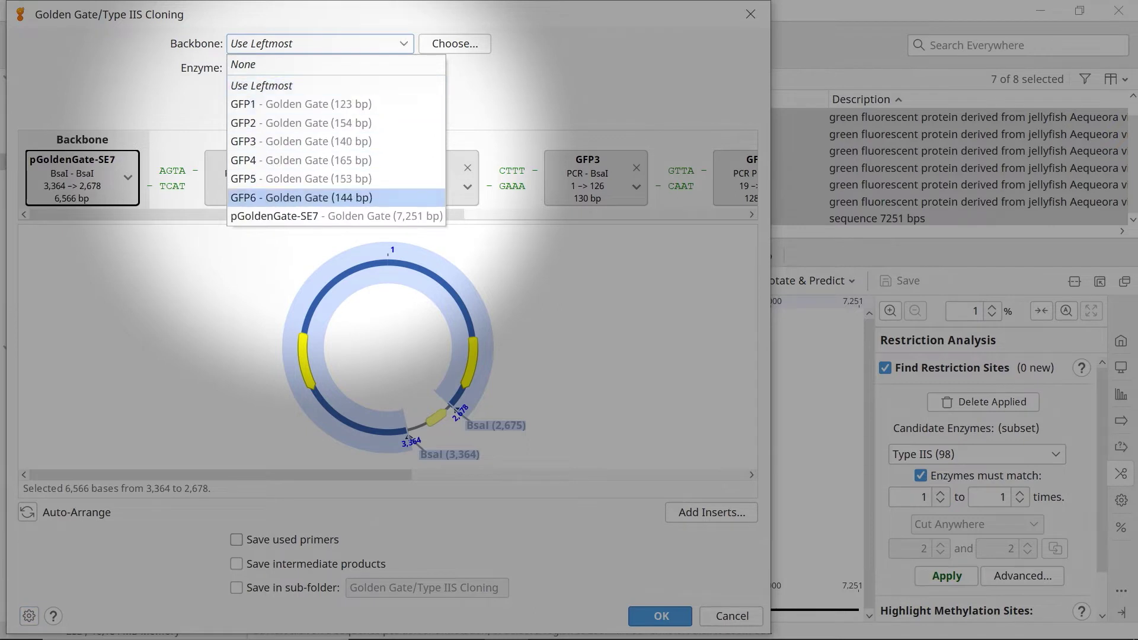
key("Down")
key("Return")
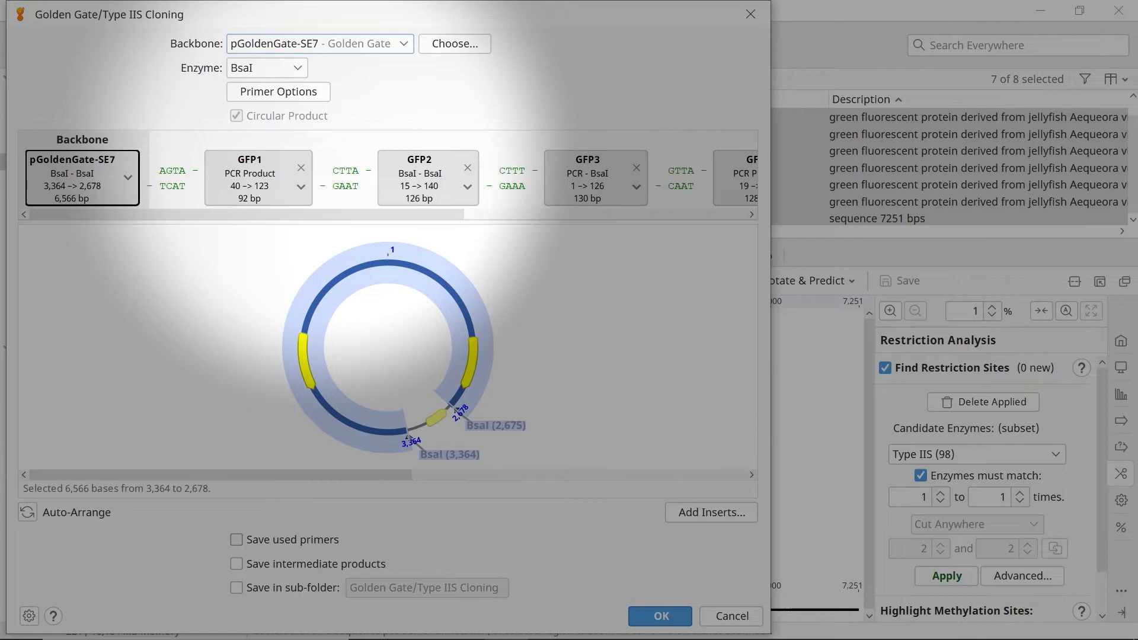
left_click(297, 68)
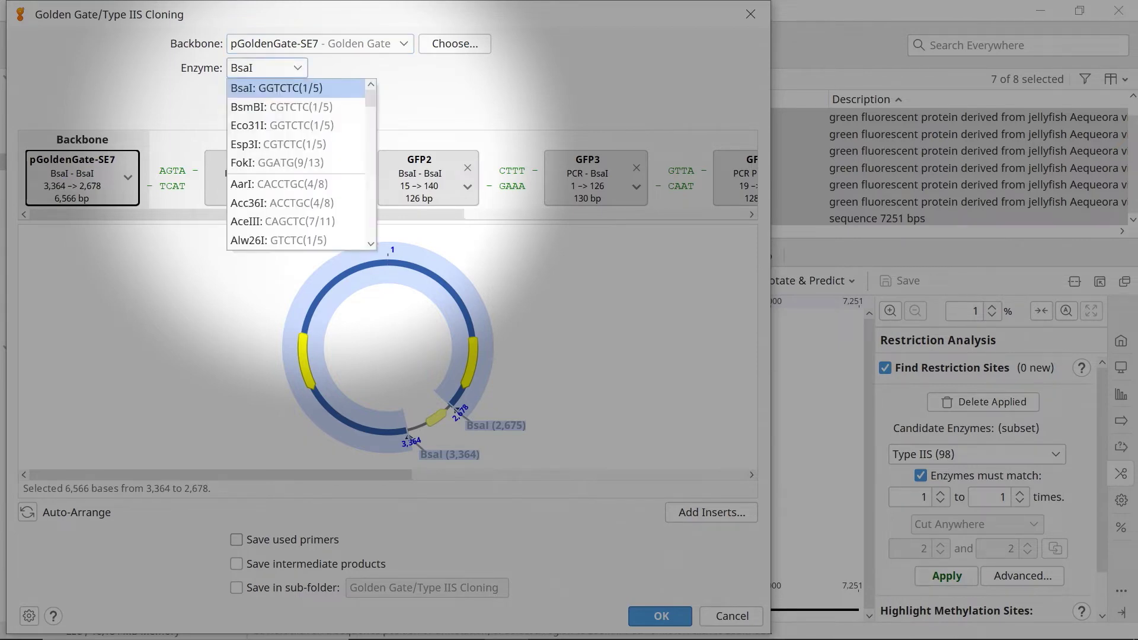
key("Return")
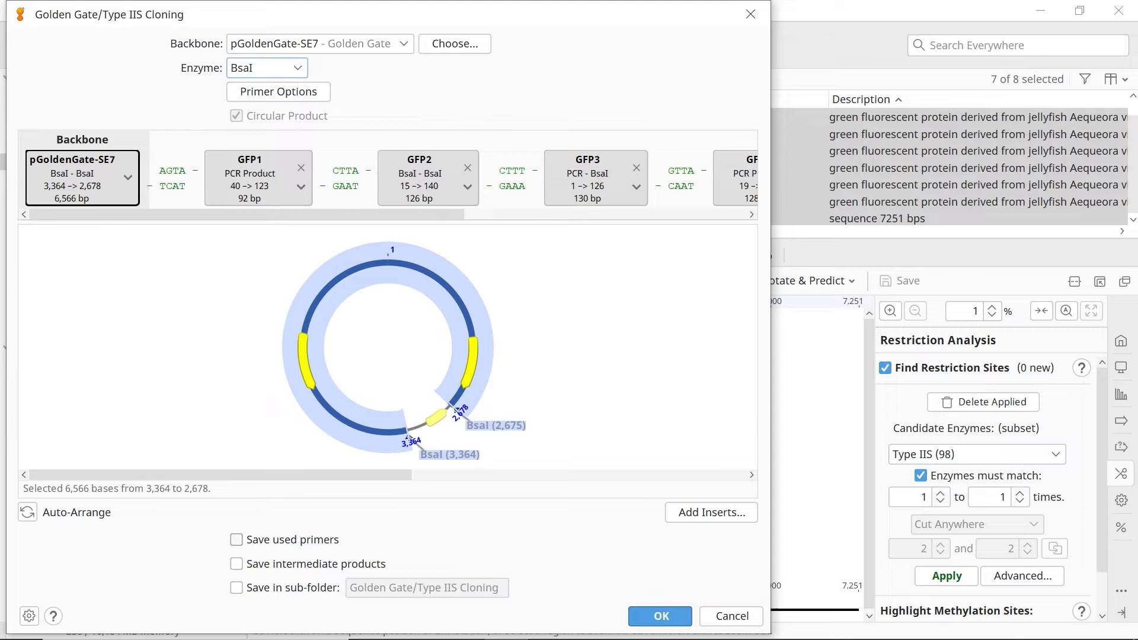
- Try moving GFP1 after GFP2, then preview GFP3, the backbone map, and GFP1 with its primer
left_click_drag(249, 178, 273, 178)
left_click(588, 177)
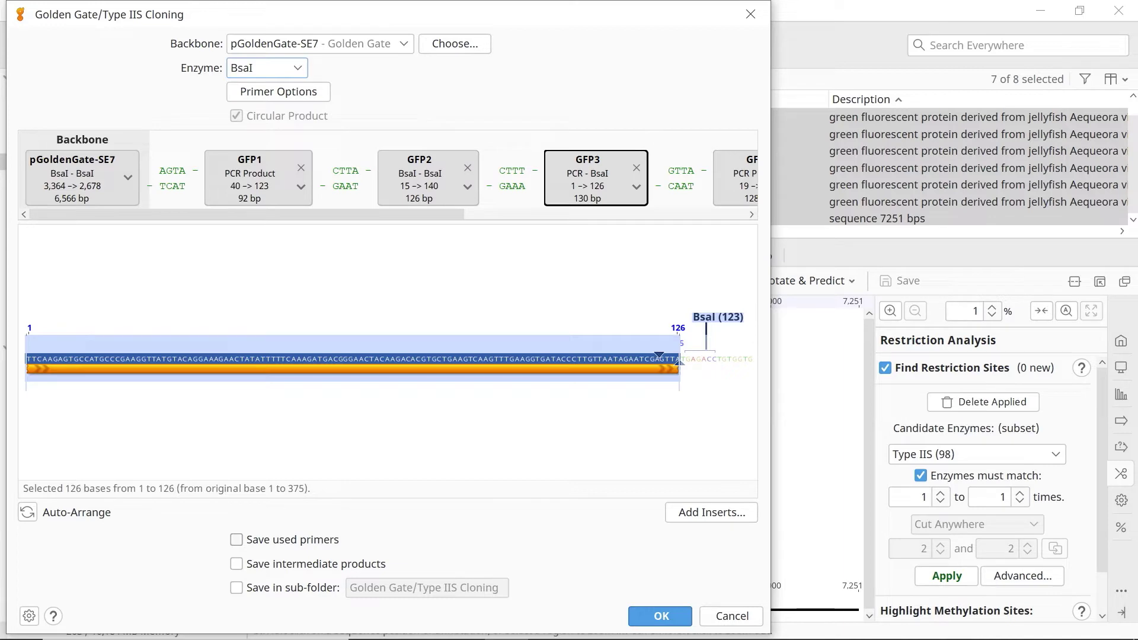
left_click(82, 178)
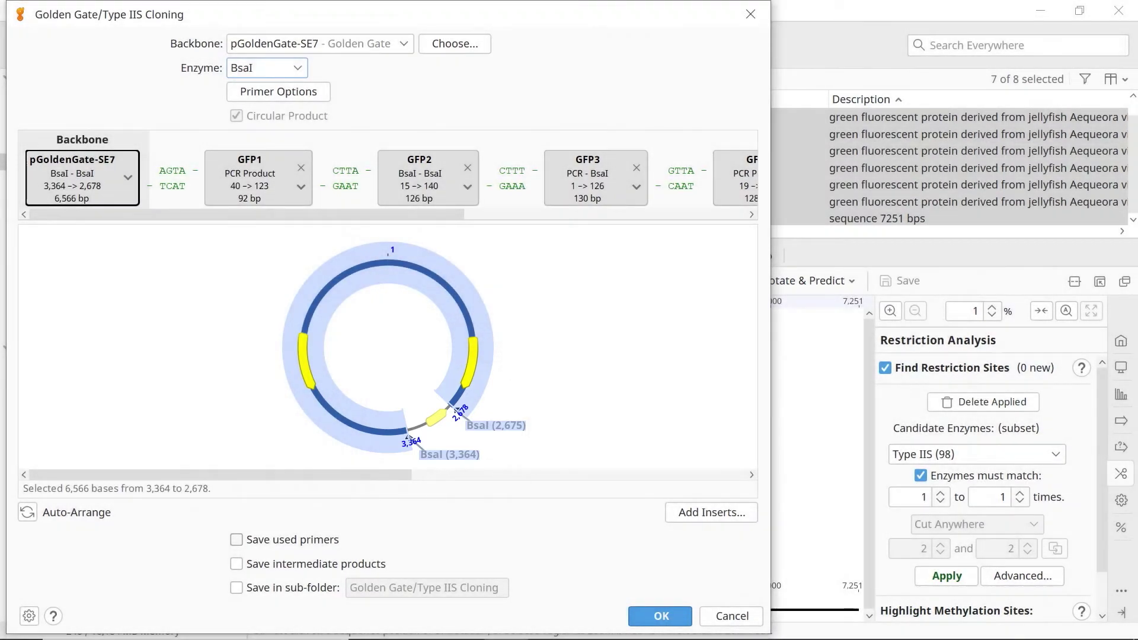
left_click(587, 179)
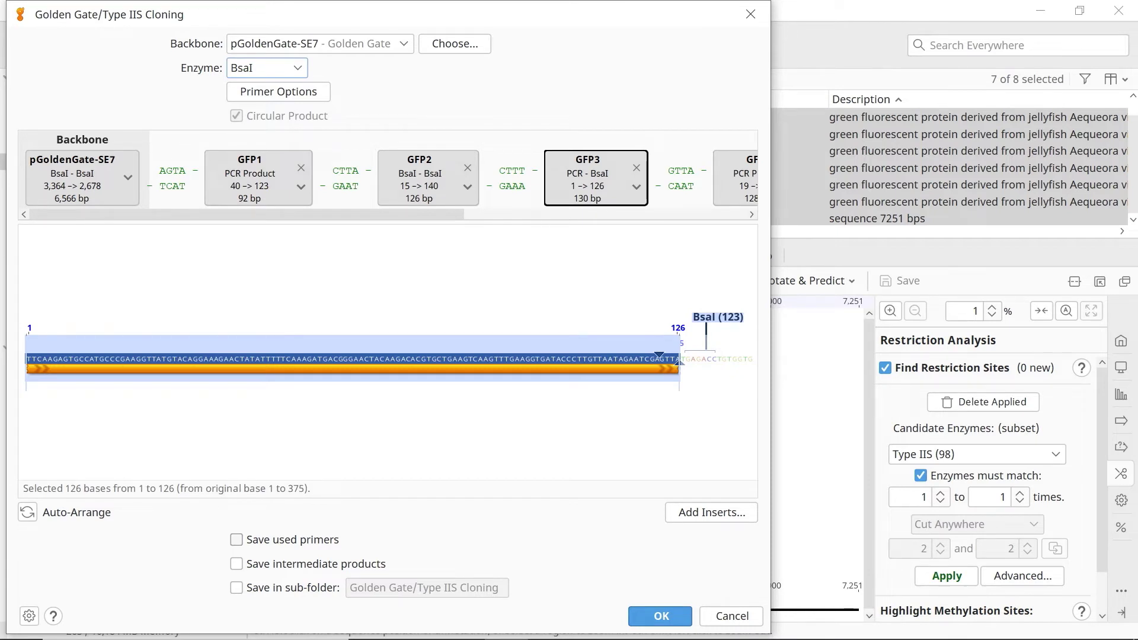
left_click(251, 178)
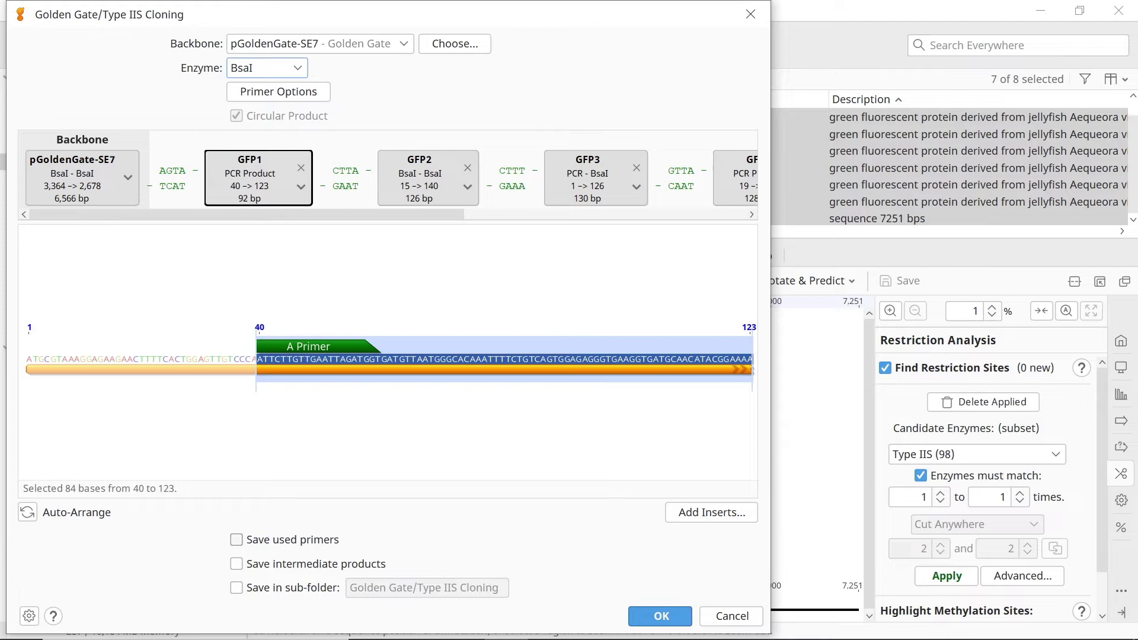
left_click_drag(251, 178, 409, 185)
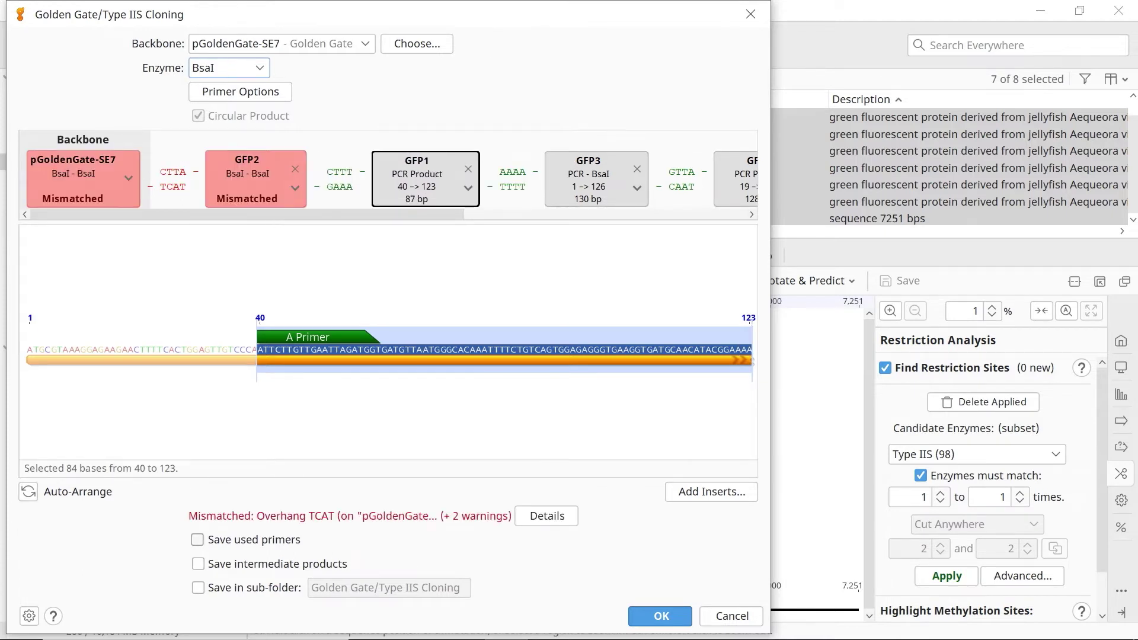
left_click_drag(417, 178, 250, 178)
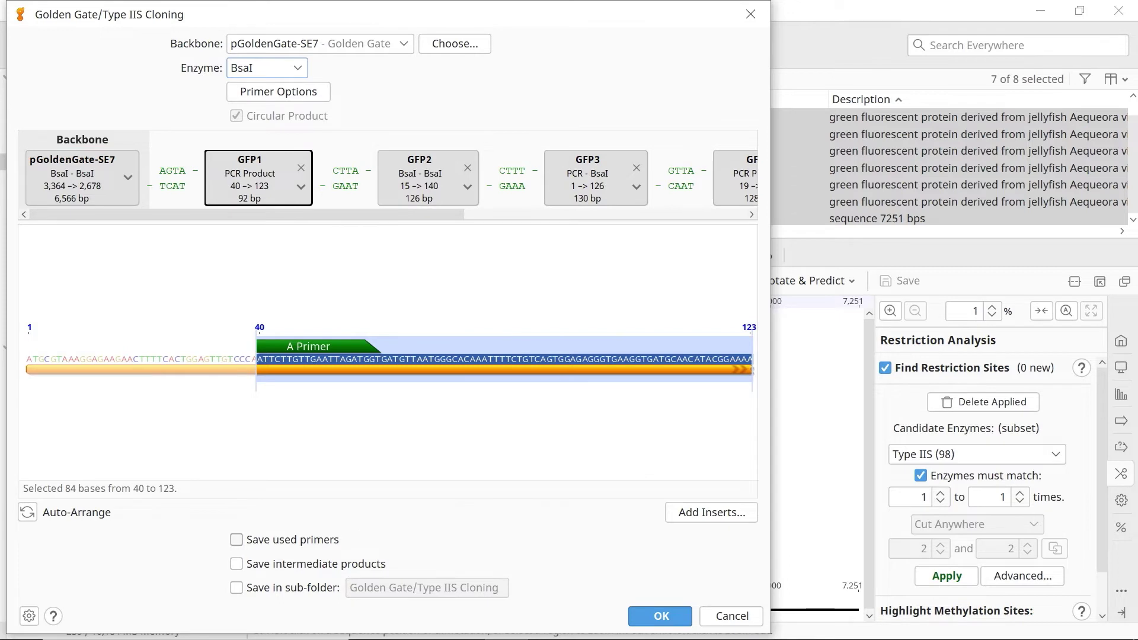
left_click(419, 179)
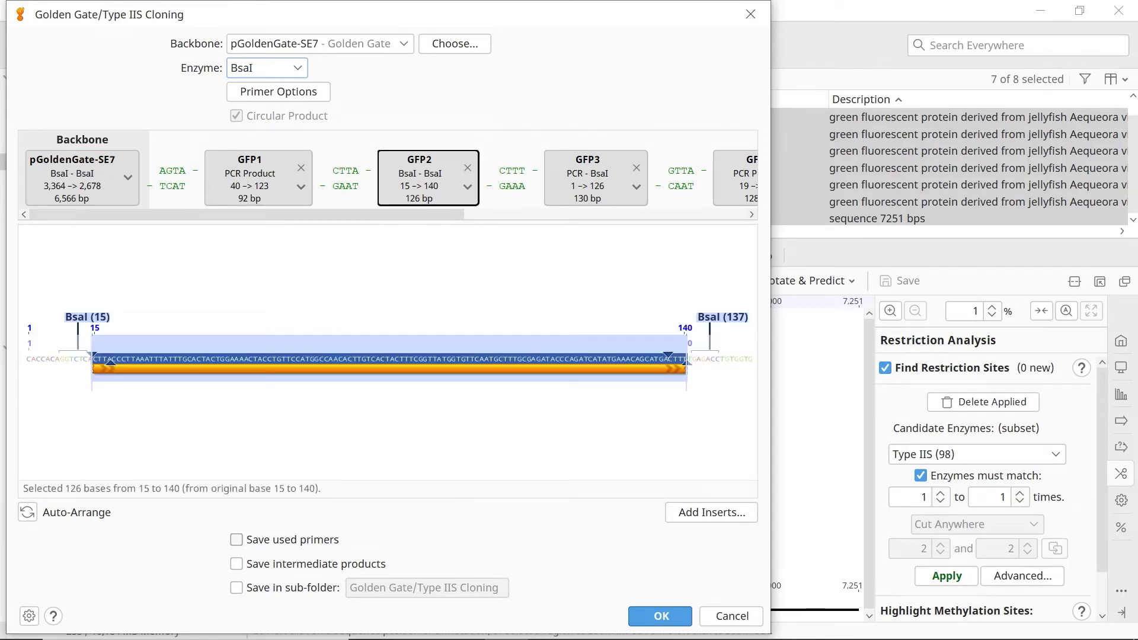
left_click(250, 179)
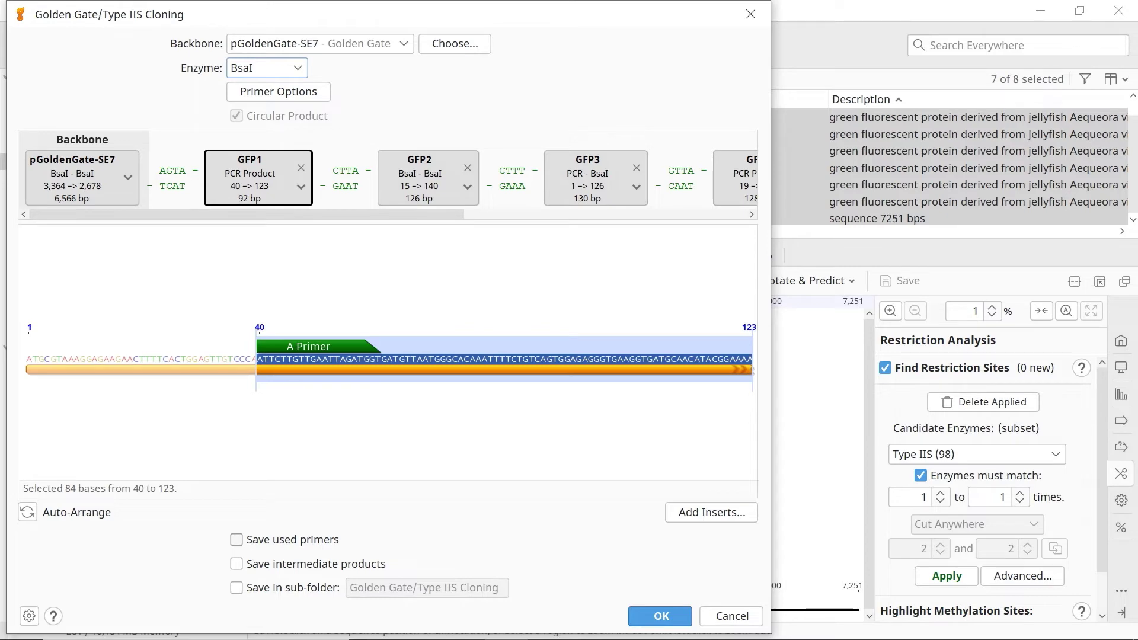
- Design GFP1's forward primer at the 5' end and enable saving used primers
left_click(300, 187)
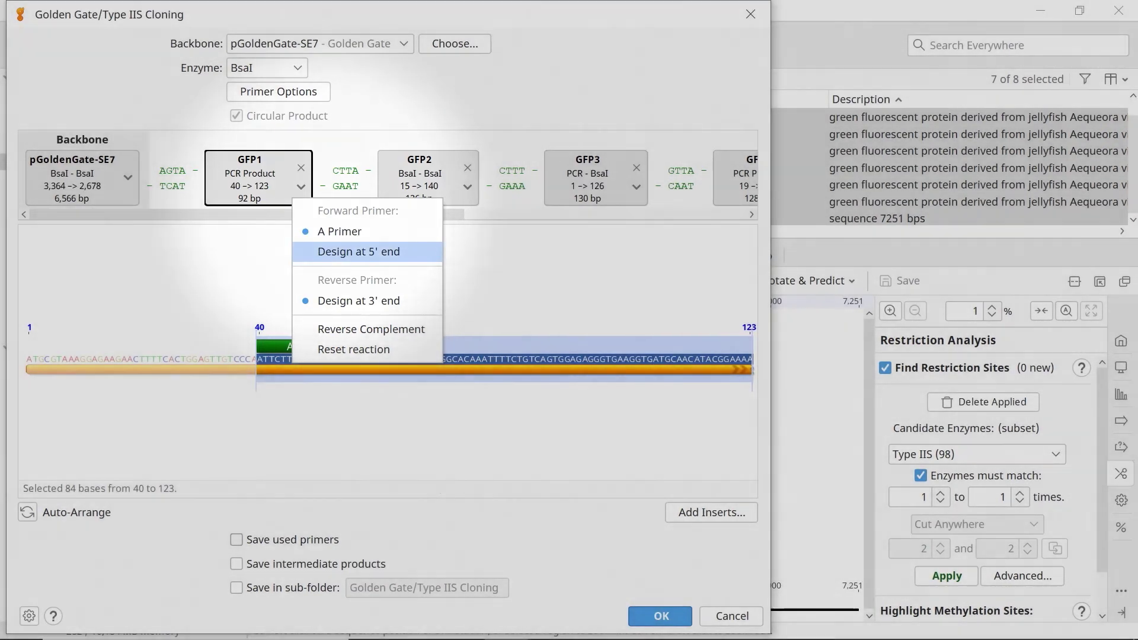
left_click(358, 252)
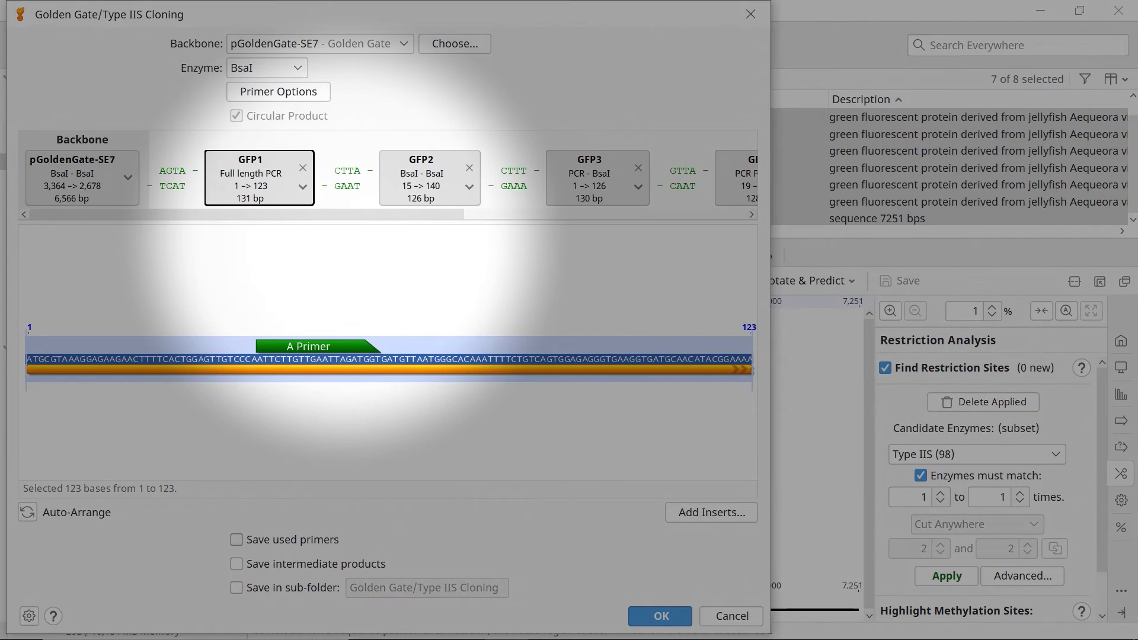
left_click(303, 187)
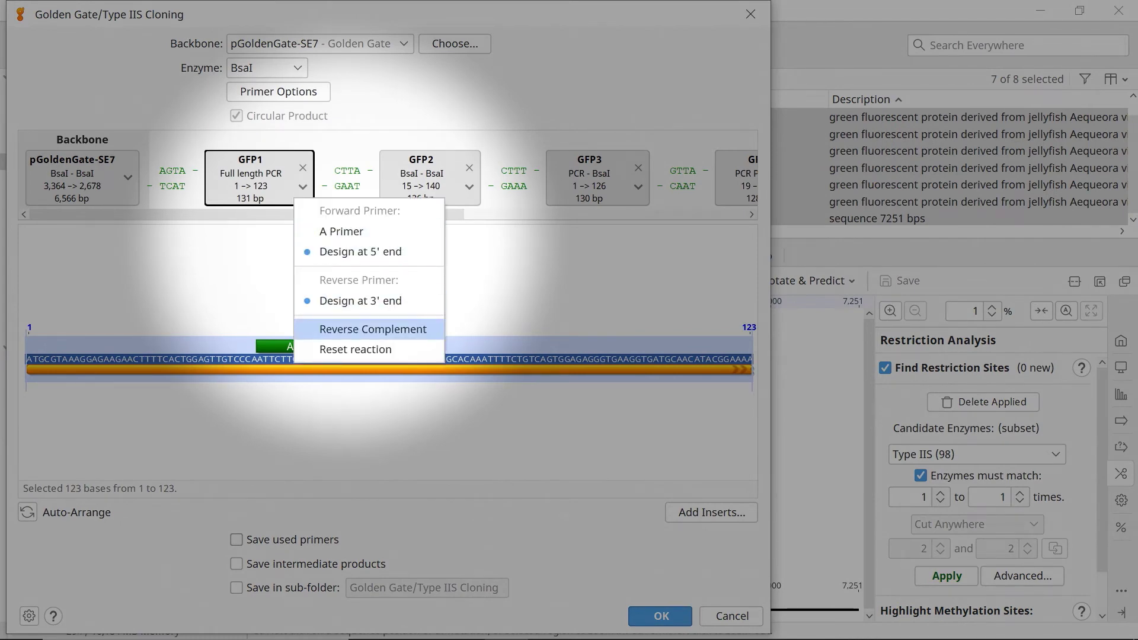
left_click(373, 330)
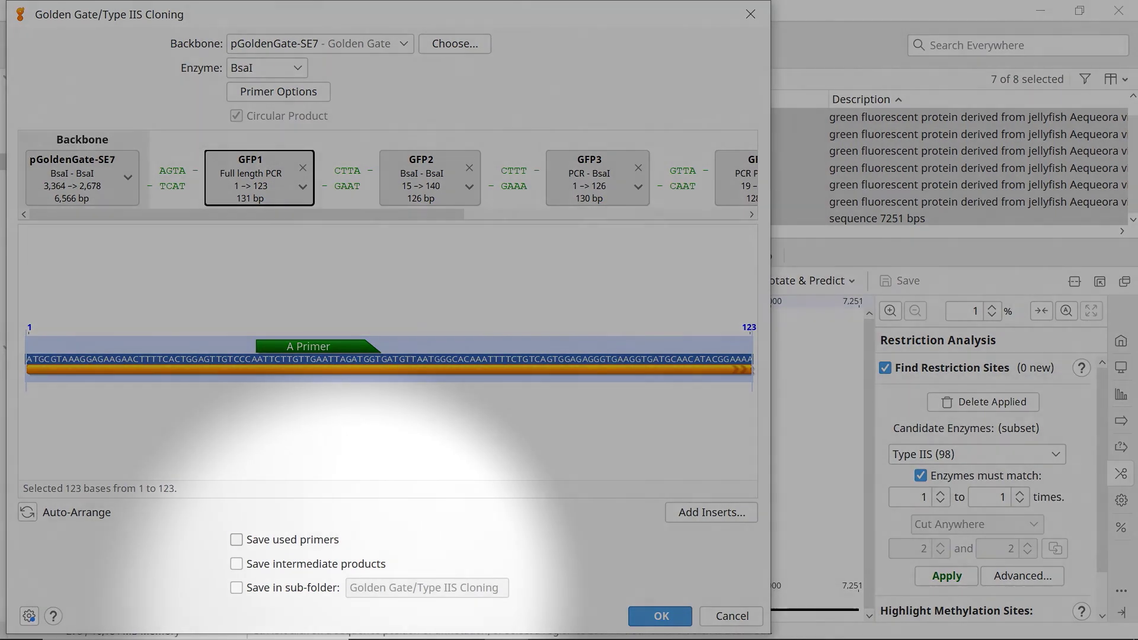
left_click(236, 540)
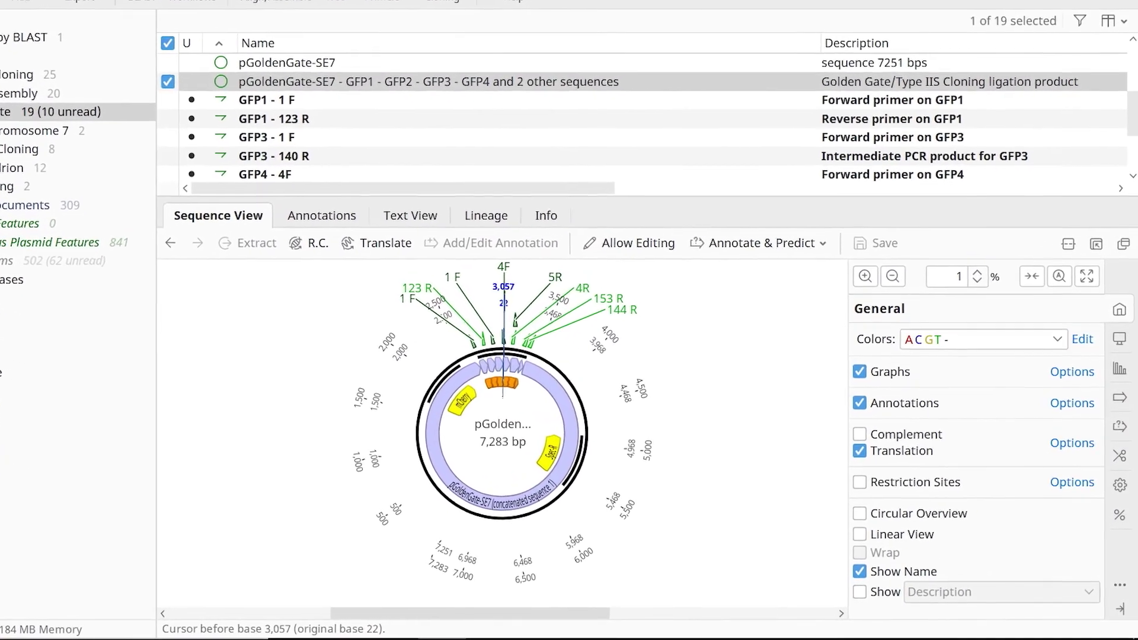
- Zoom the plasmid map and select the GFP1 through GFP6 inserts
scroll(496, 381, "up", 5)
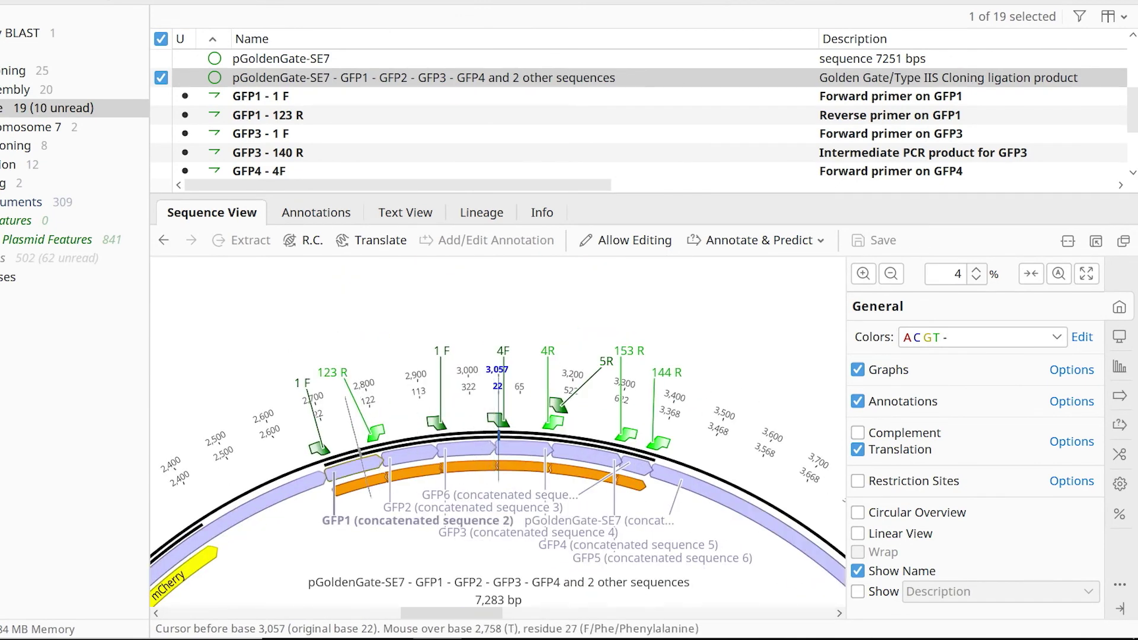
left_click(360, 467)
left_click(634, 468, "shift")
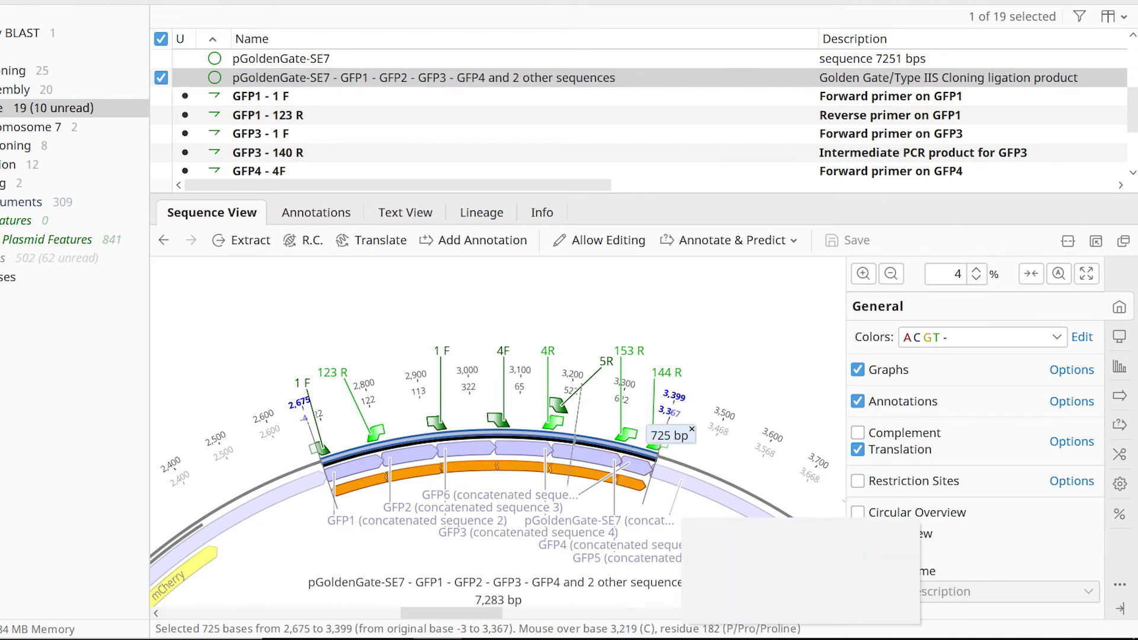
- Select primers GFP1 - 1 F through GFP6 - 144 R and export them as CSV named 'Primers'
left_click(380, 96)
scroll(638, 114, "down", 3)
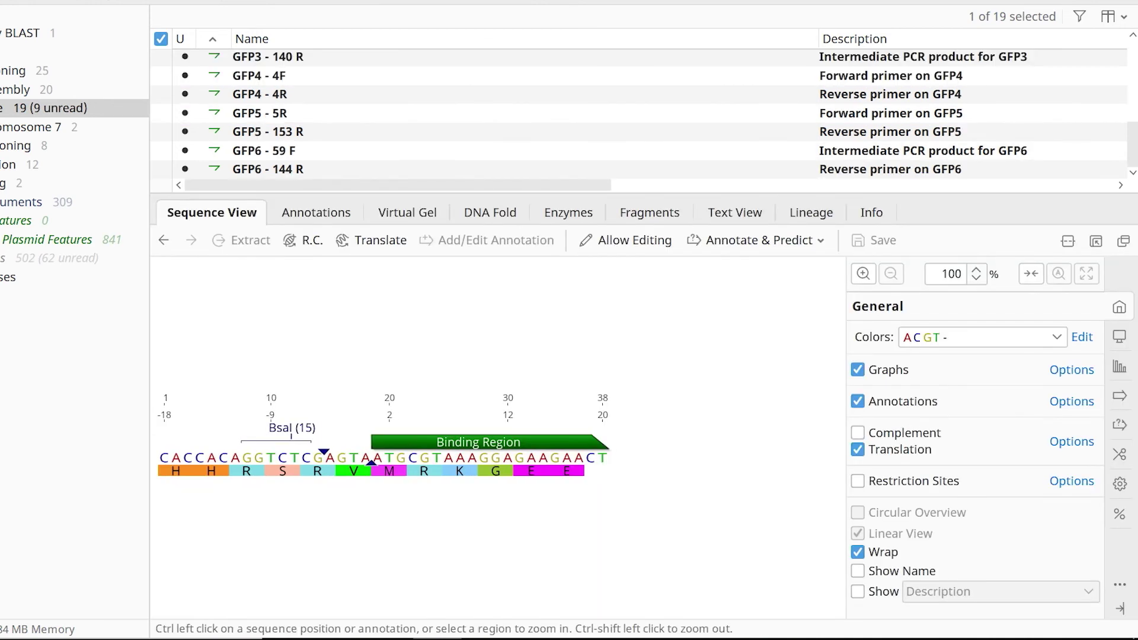
left_click(380, 170, "shift")
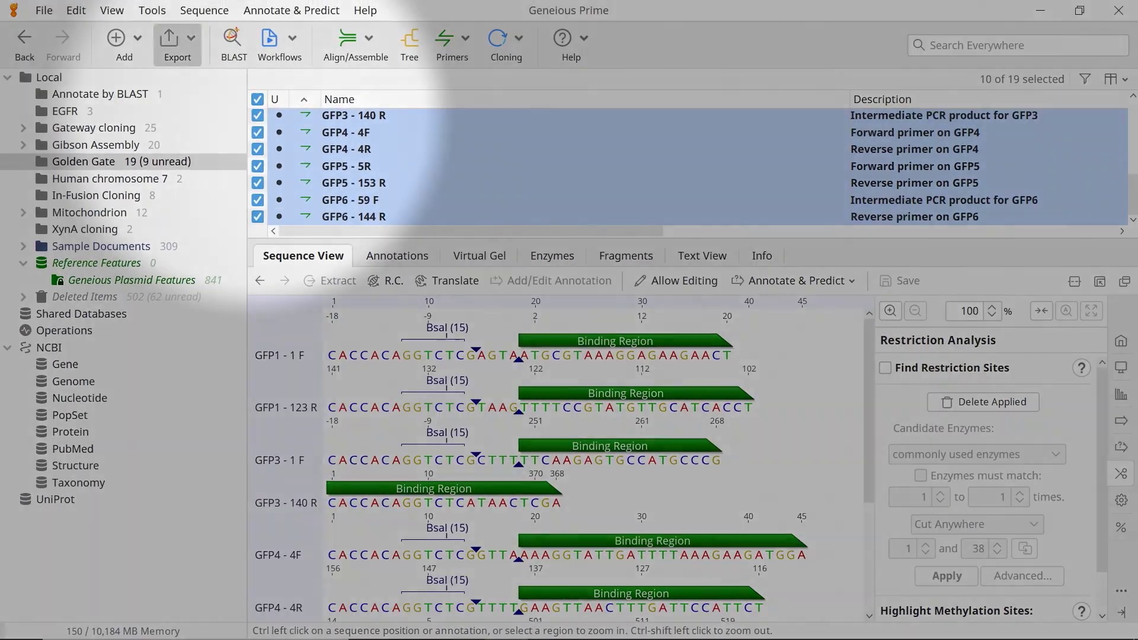
left_click(144, 22)
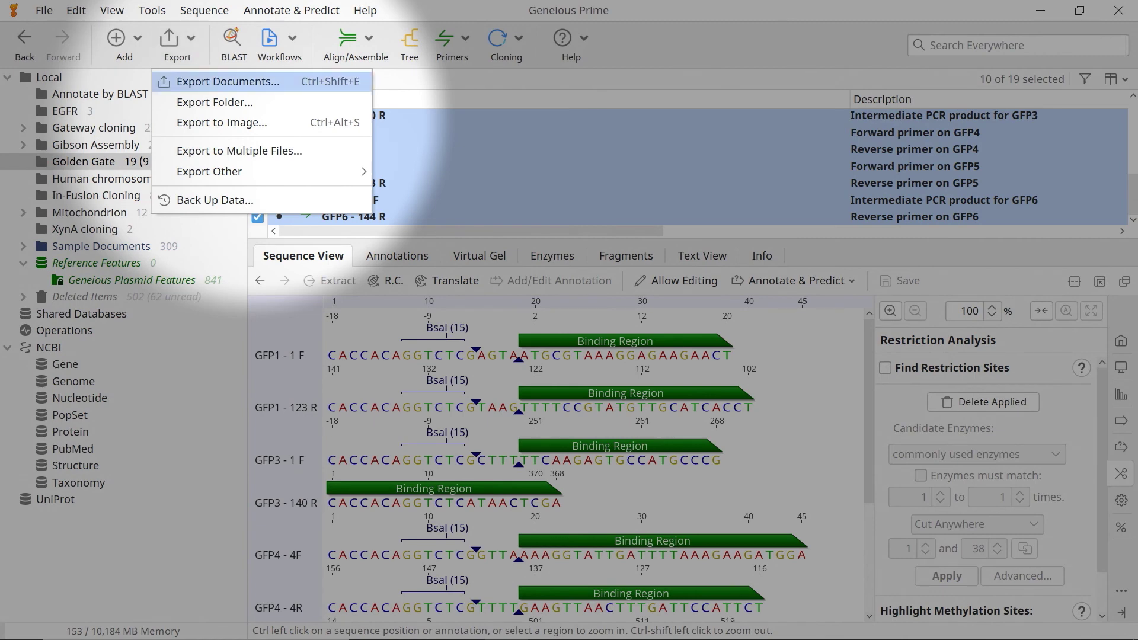
left_click(227, 82)
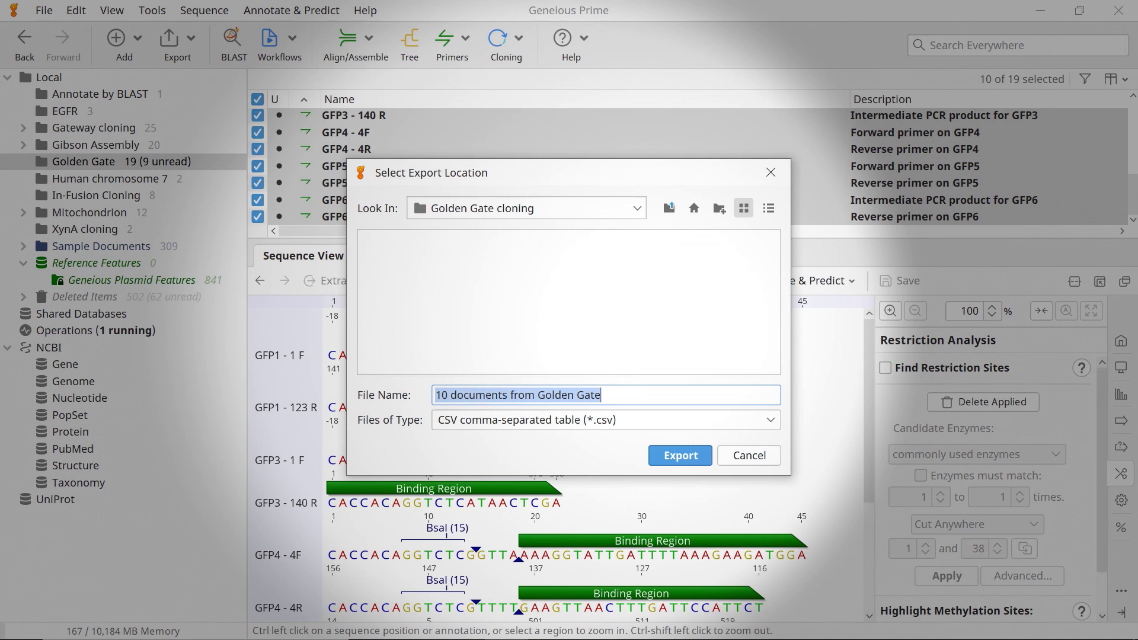
type("Primers")
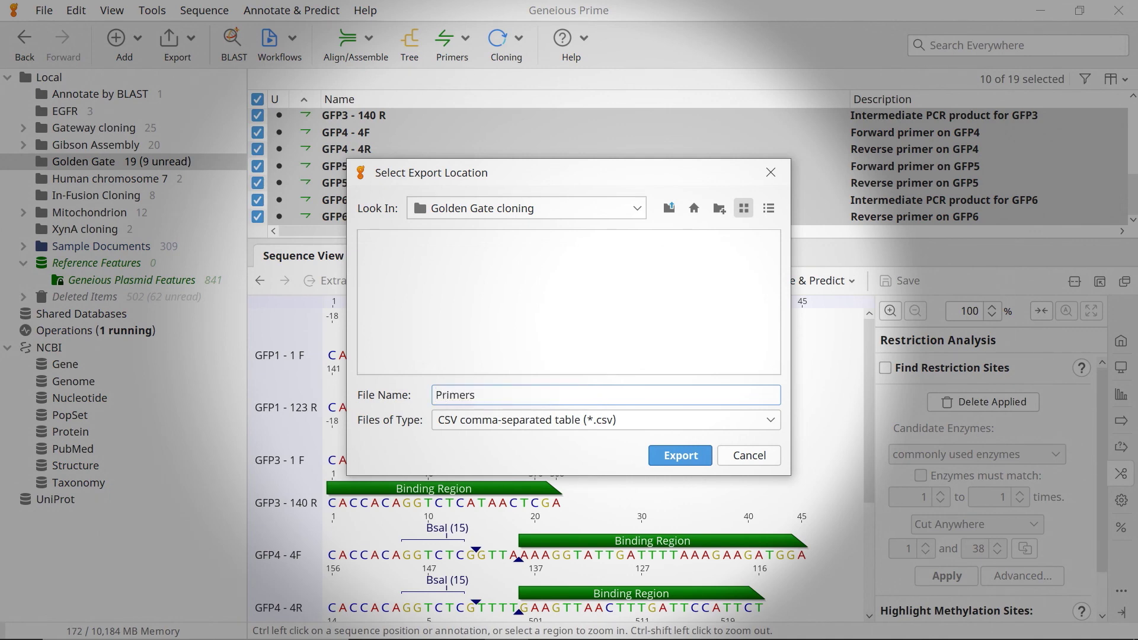